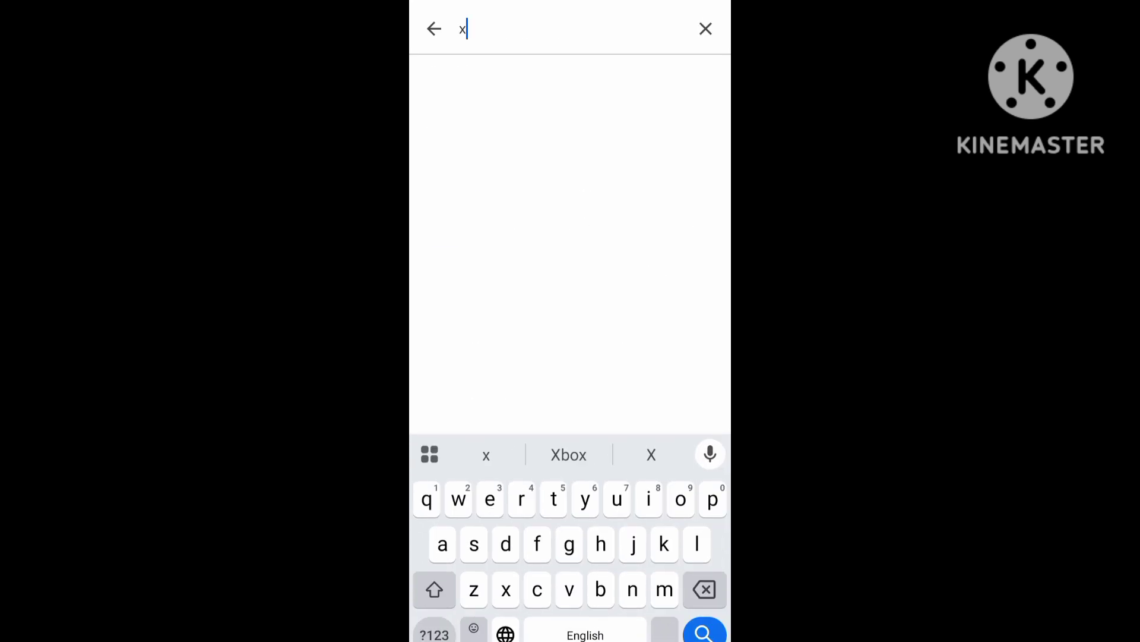
Search the Play Store for "x" to find the X app listing
key(Return)
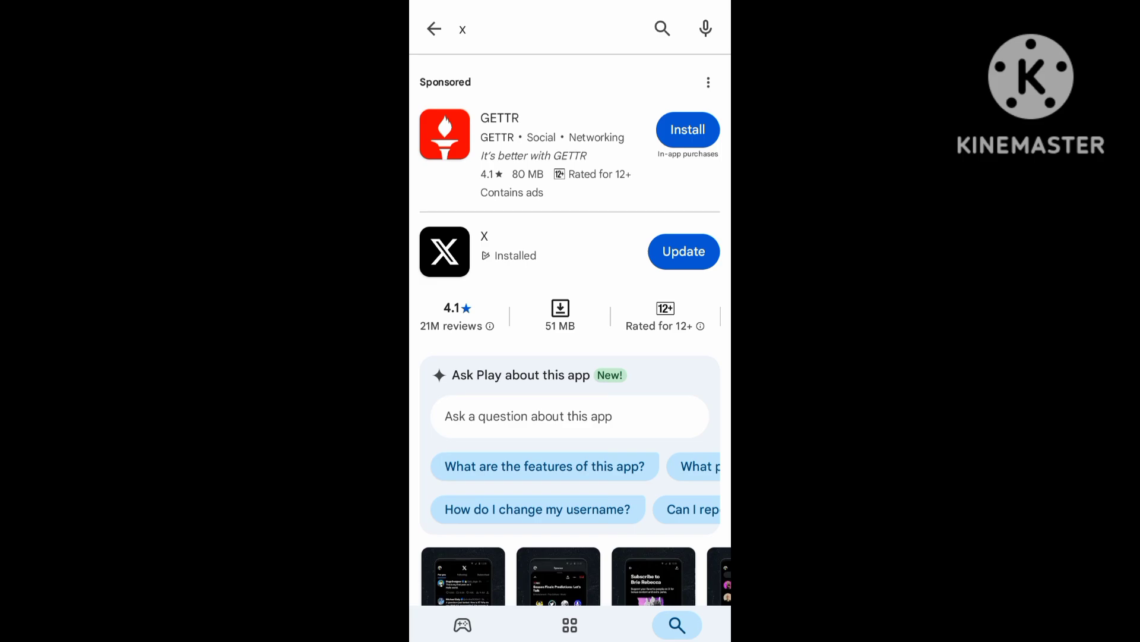
Update the X app to its newest version and open it to its loaded home feed
click(684, 251)
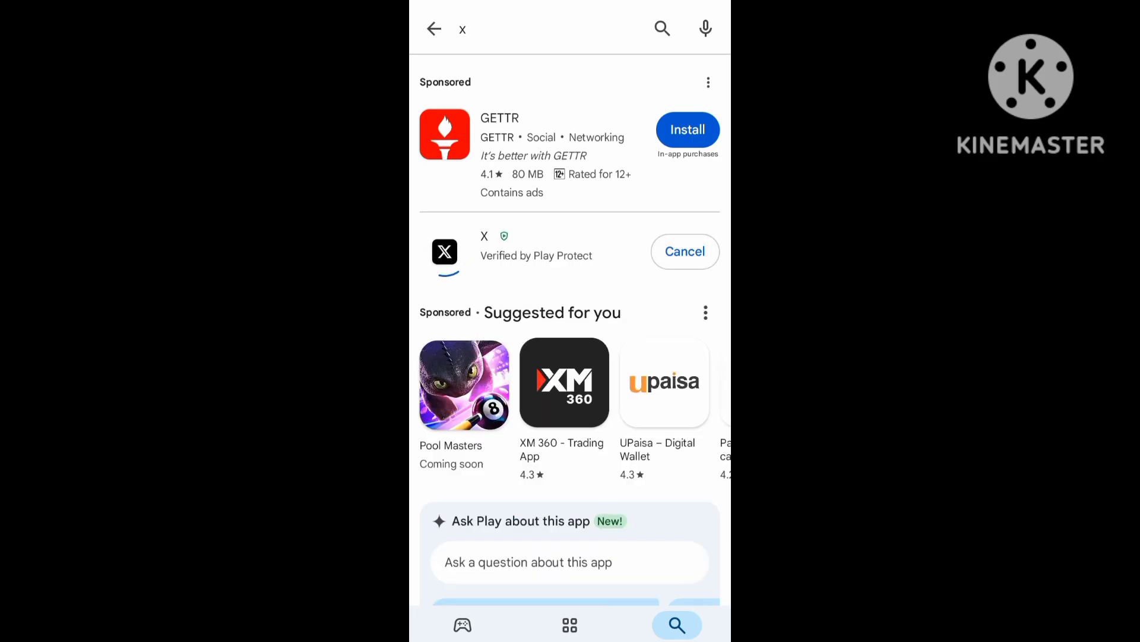
click(516, 249)
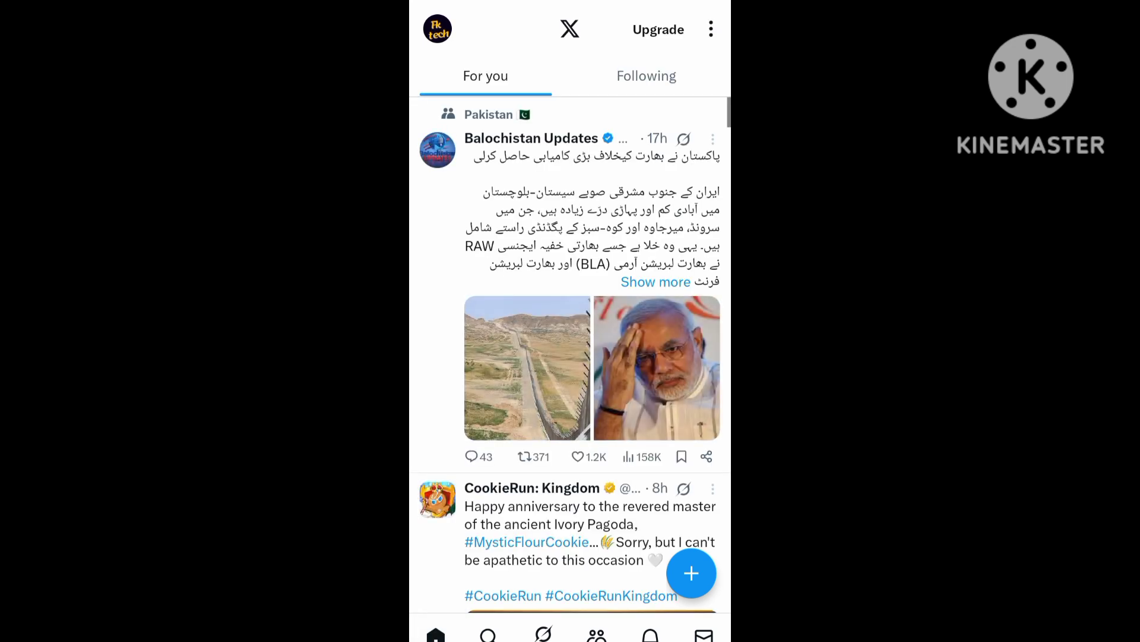
scroll(570, 357, down, 10)
scroll(570, 357, down, 3)
scroll(571, 357, down, 5)
scroll(571, 357, down, 3)
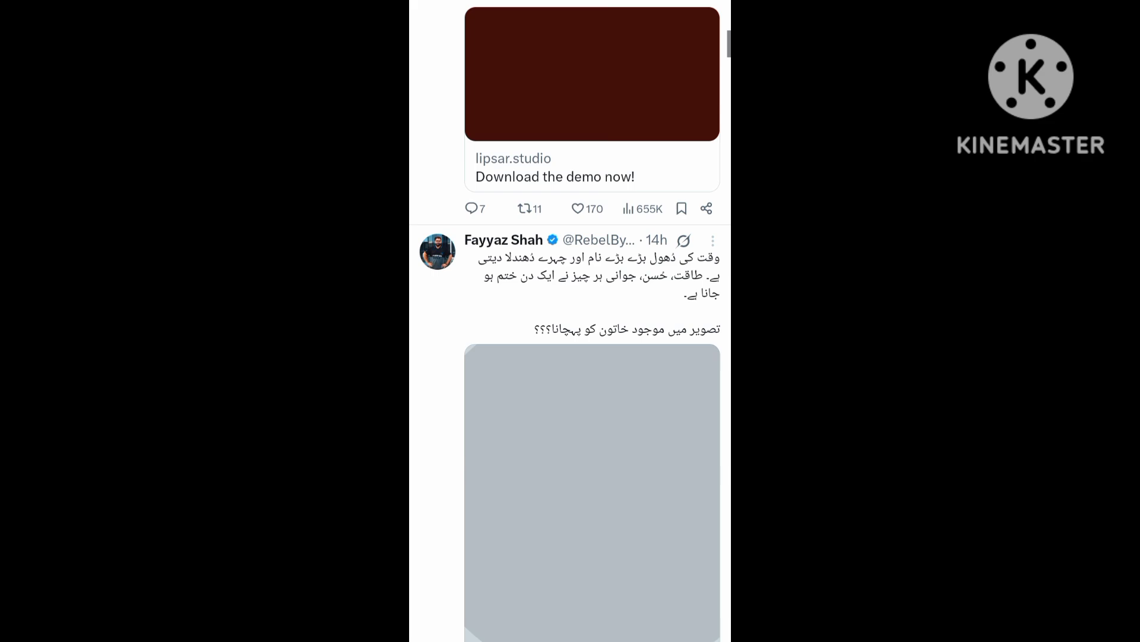
scroll(570, 321, down, 10)
scroll(571, 321, down, 10)
scroll(571, 321, down, 5)
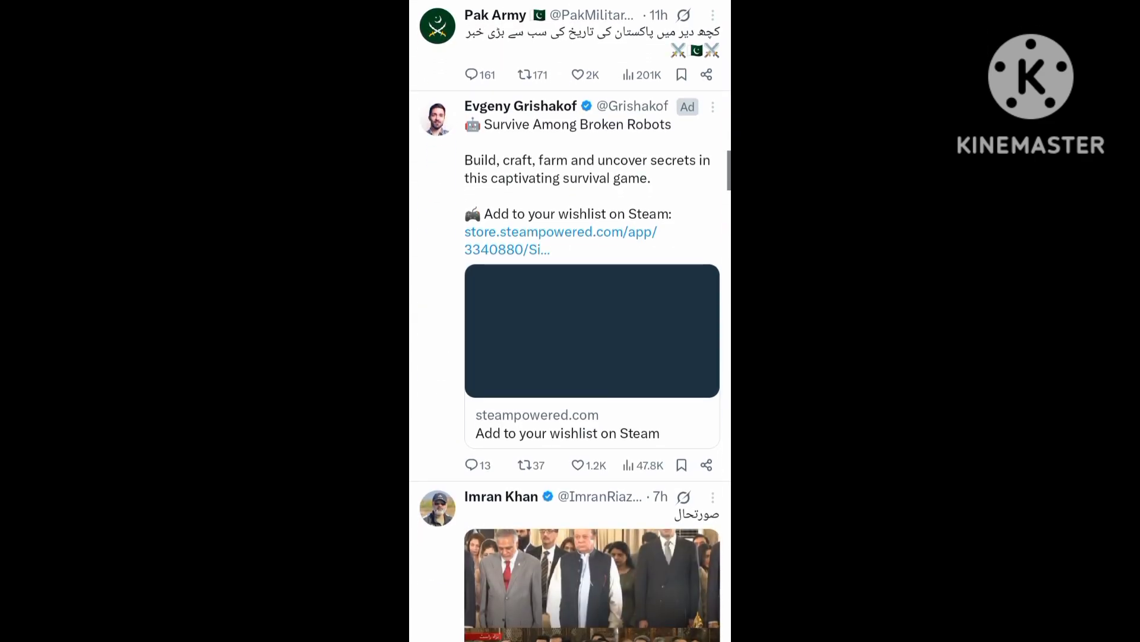
scroll(570, 357, up, 10)
scroll(570, 357, up, 10)
scroll(570, 357, up, 5)
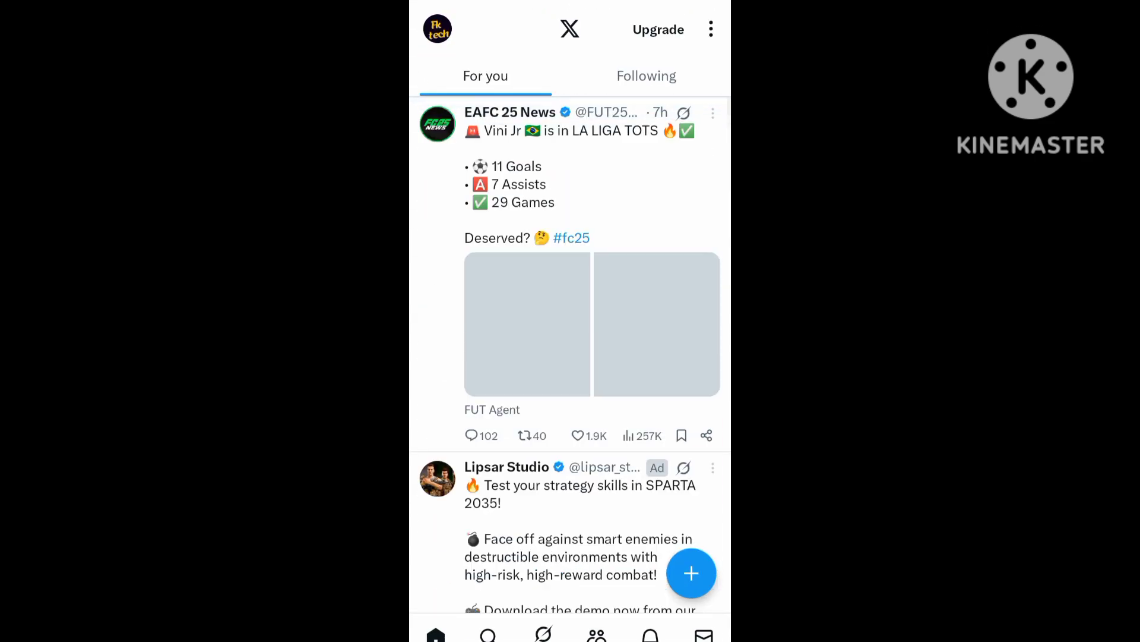
Exit X and close the Social folder to reach the Chrome and Instagram home page
key(super)
key(super)
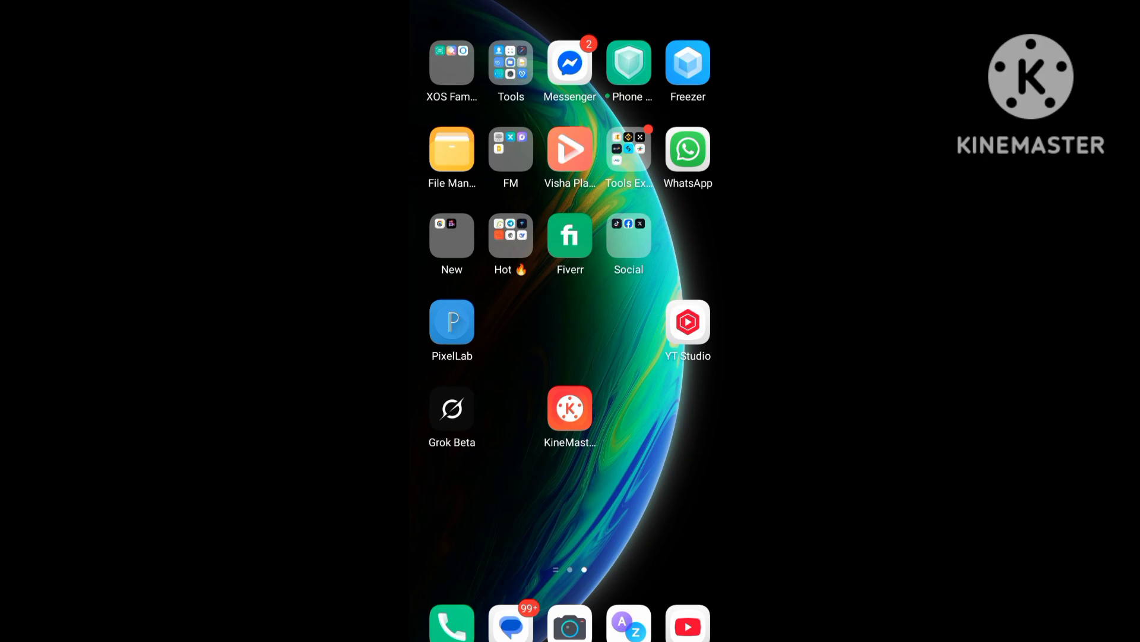
key(super)
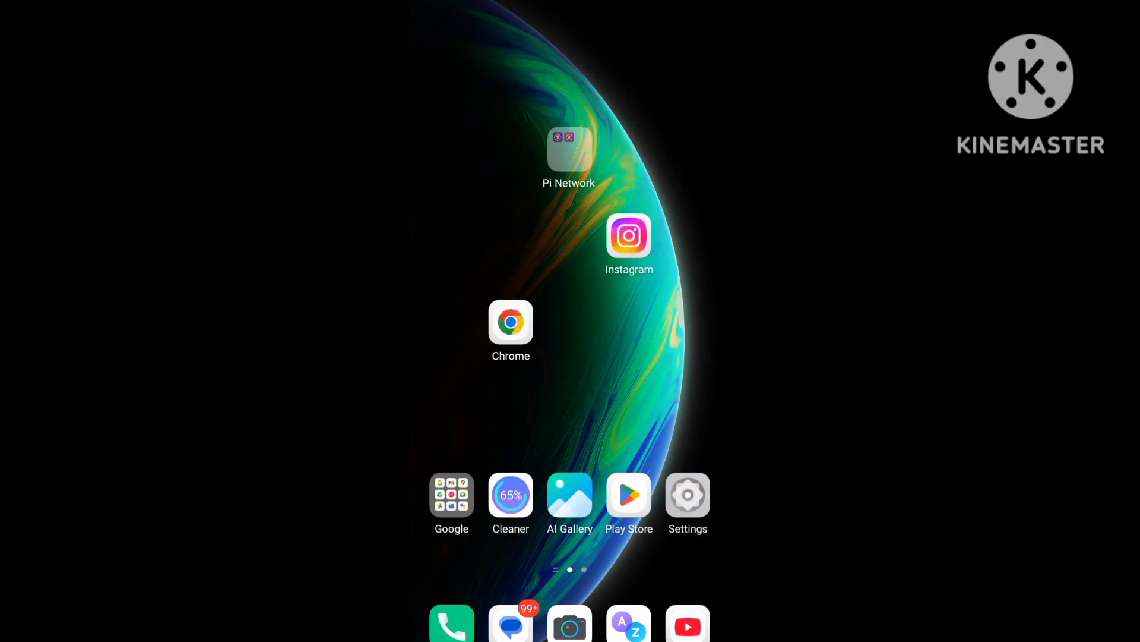